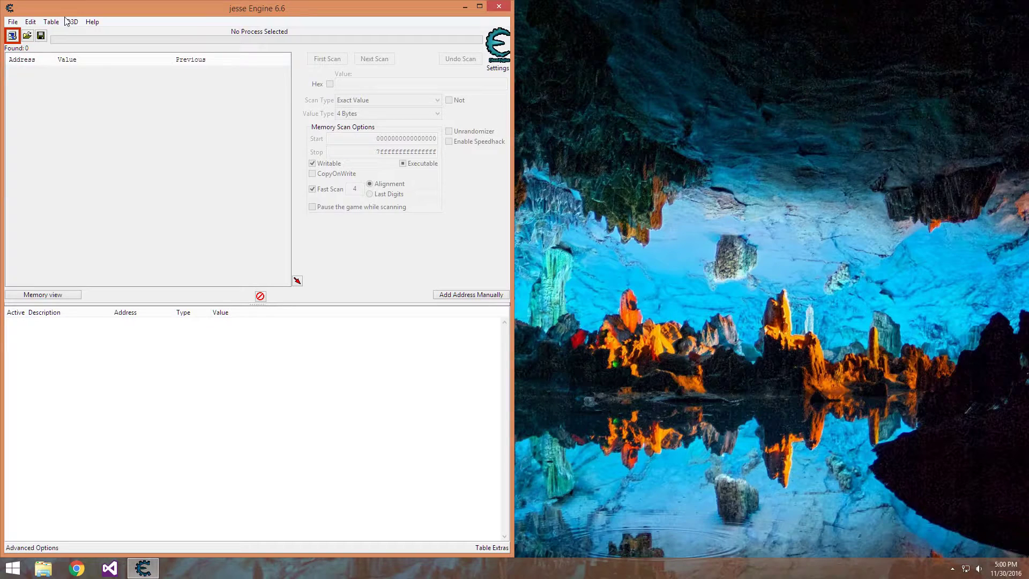
# - Launch the non-64-bit engine tutorial and enlarge its window to fill the free space beside the engine window
pyautogui.click(99, 27)
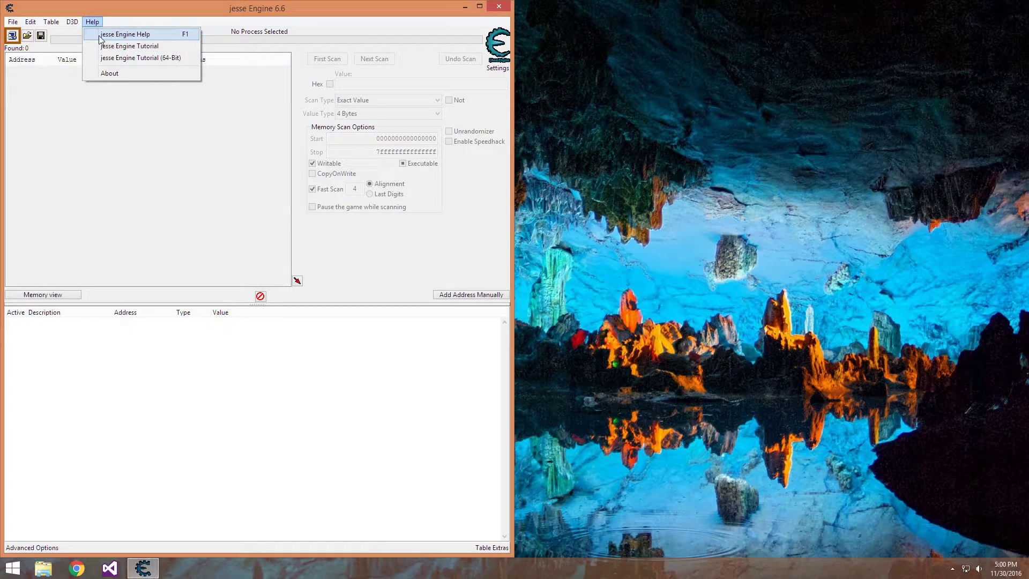
pyautogui.click(112, 47)
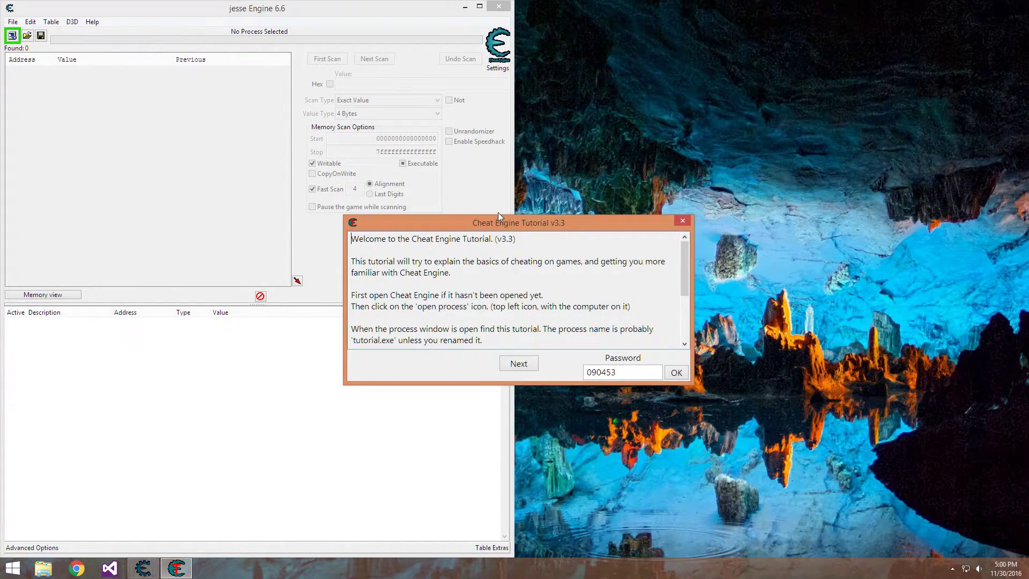
pyautogui.moveTo(517, 208); pyautogui.dragTo(678, 13)
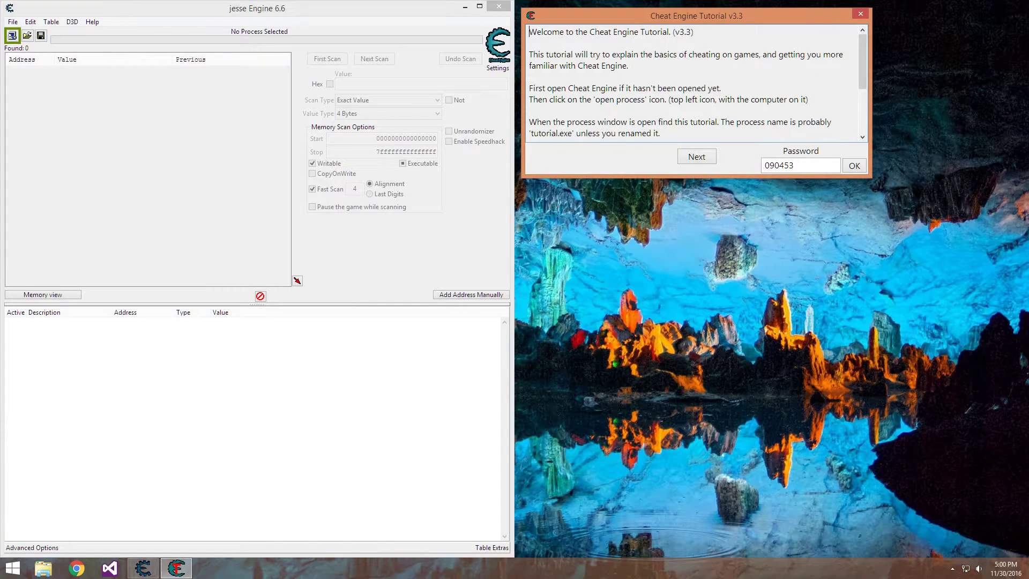
pyautogui.moveTo(869, 175); pyautogui.dragTo(1015, 553)
pyautogui.click(646, 166)
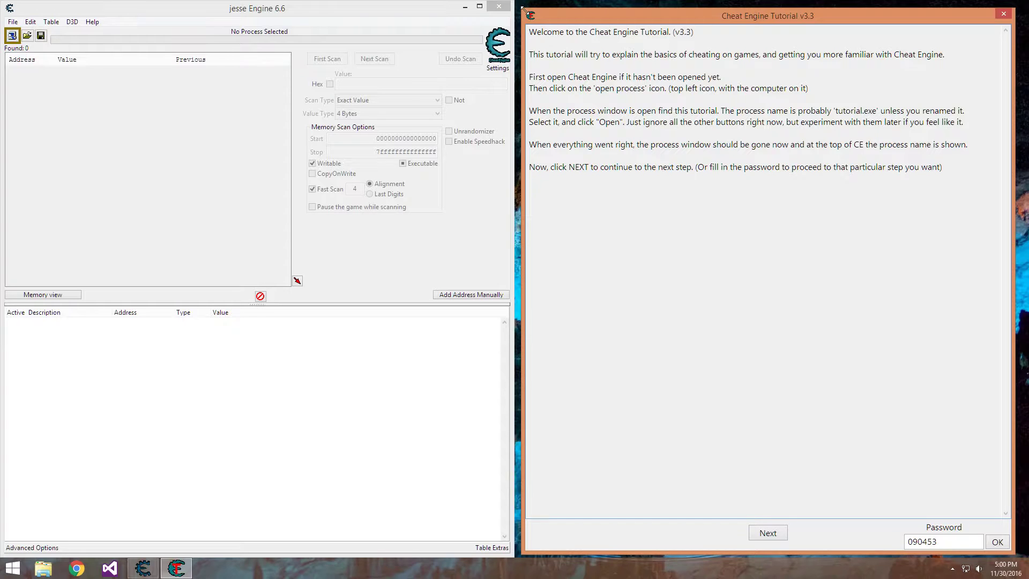
pyautogui.moveTo(524, 10); pyautogui.dragTo(521, 4)
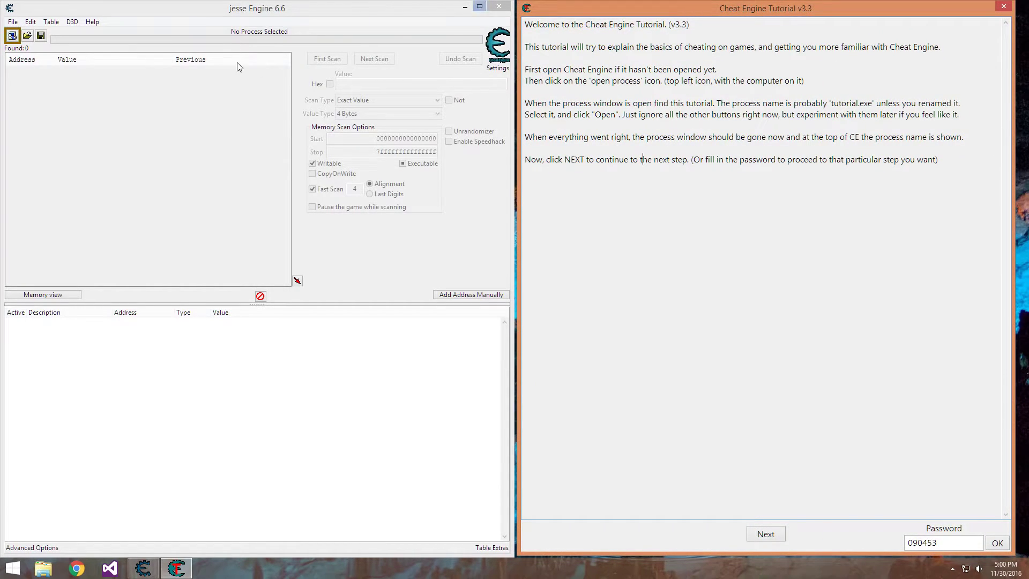
pyautogui.click(219, 341)
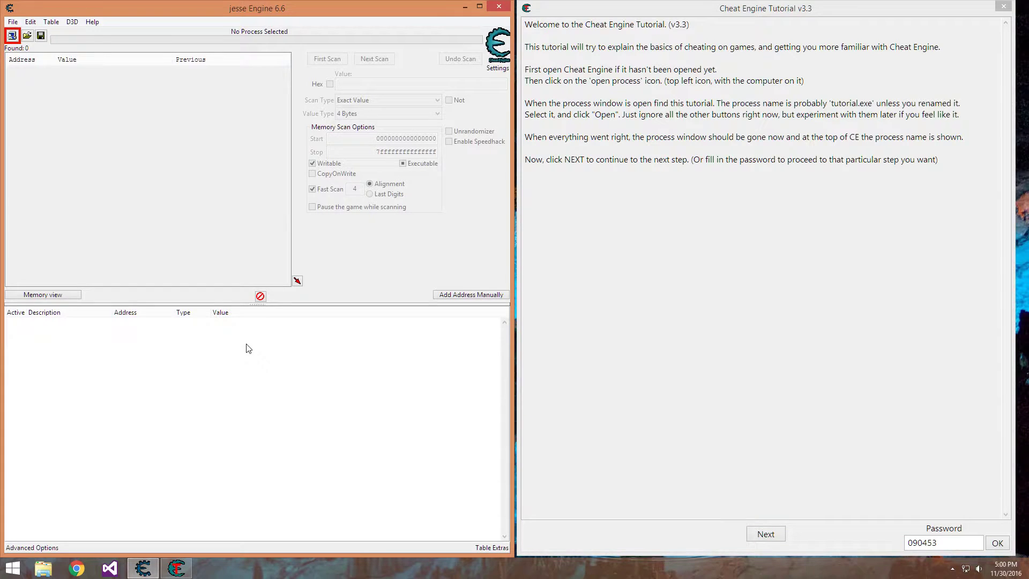
pyautogui.click(751, 202)
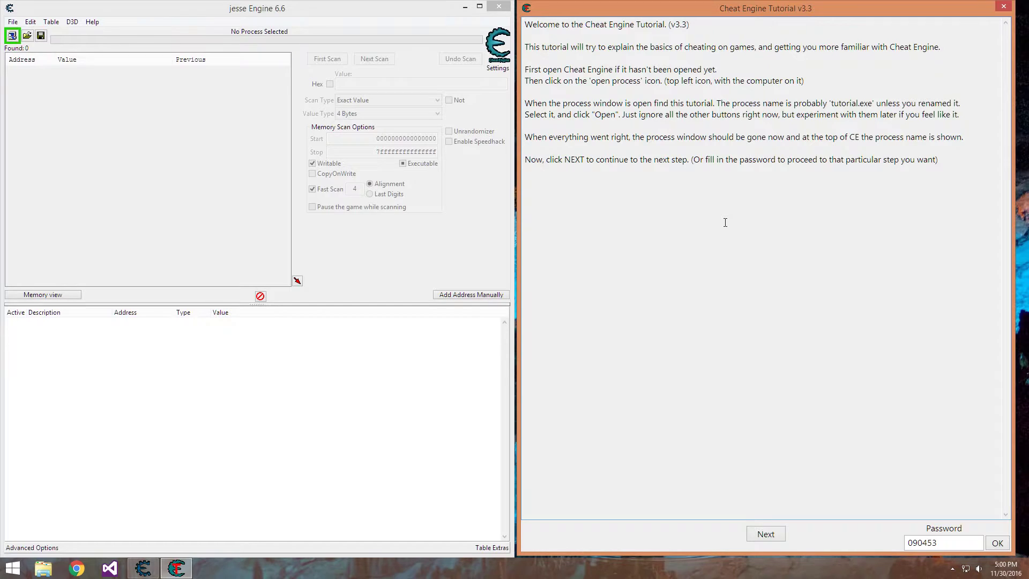
pyautogui.click(272, 10)
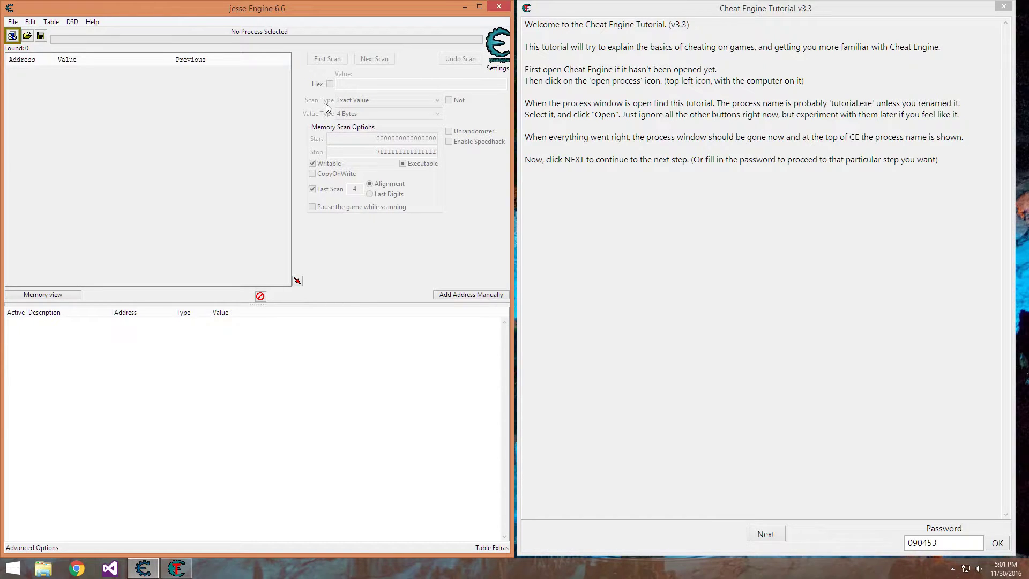
pyautogui.moveTo(12, 67); pyautogui.dragTo(286, 282)
pyautogui.moveTo(11, 71)
pyautogui.mouseDown()
pyautogui.moveTo(236, 282)
pyautogui.moveTo(278, 282)
pyautogui.moveTo(17, 71)
pyautogui.mouseUp()
pyautogui.moveTo(23, 74); pyautogui.dragTo(293, 275)
pyautogui.hotkey('alt', 'Tab')
pyautogui.click(92, 22)
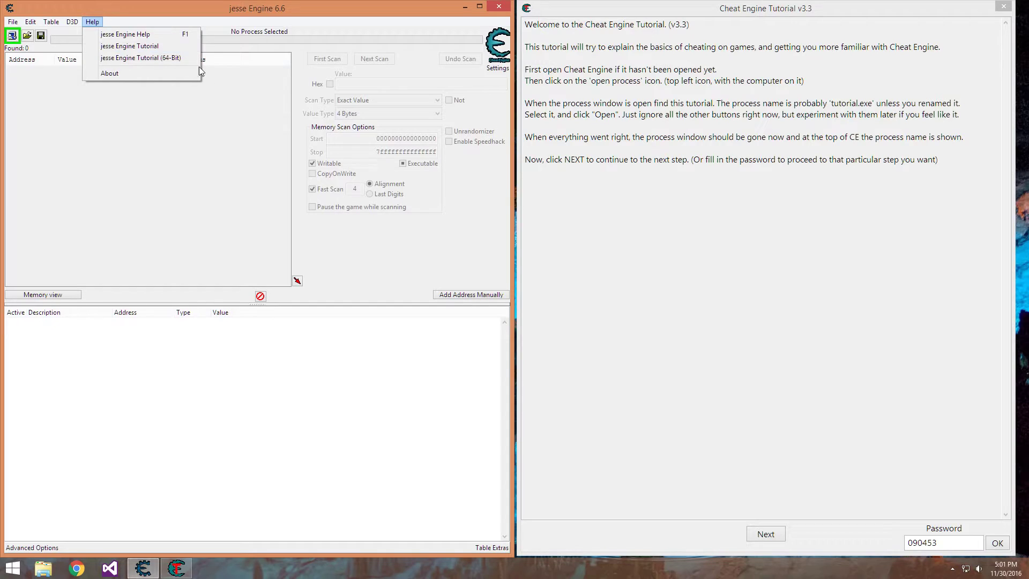
pyautogui.click(661, 255)
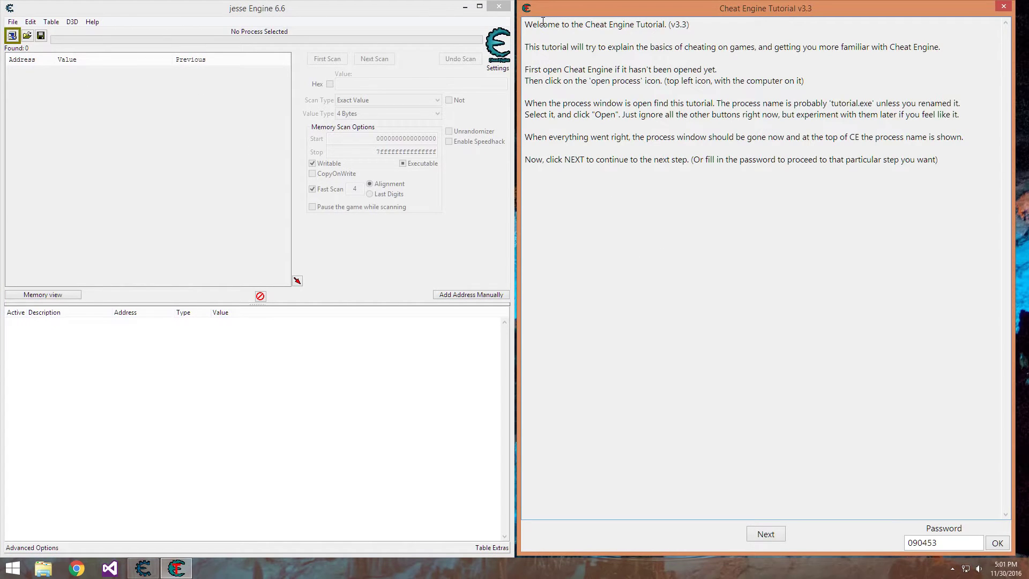
pyautogui.moveTo(525, 24); pyautogui.dragTo(934, 179)
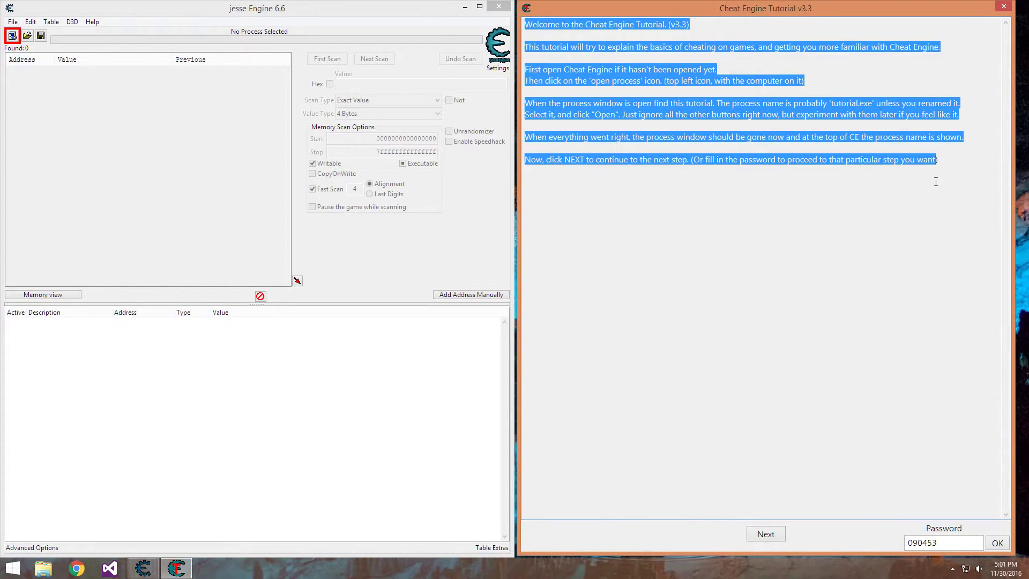
pyautogui.click(935, 179)
# - Open the Tutorial-i386.exe process from the list of running processes
pyautogui.click(12, 36)
pyautogui.click(294, 286)
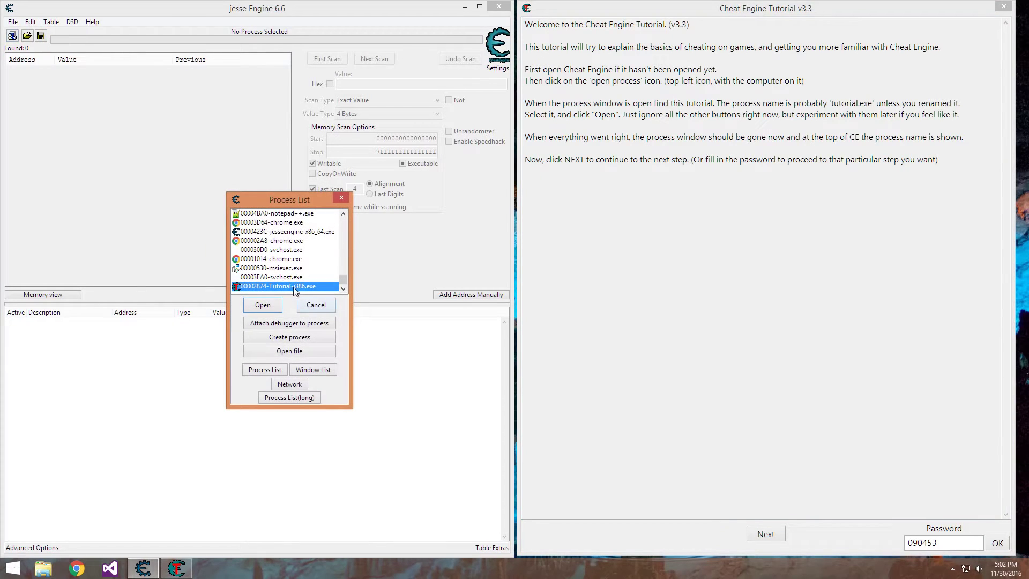
pyautogui.click(271, 307)
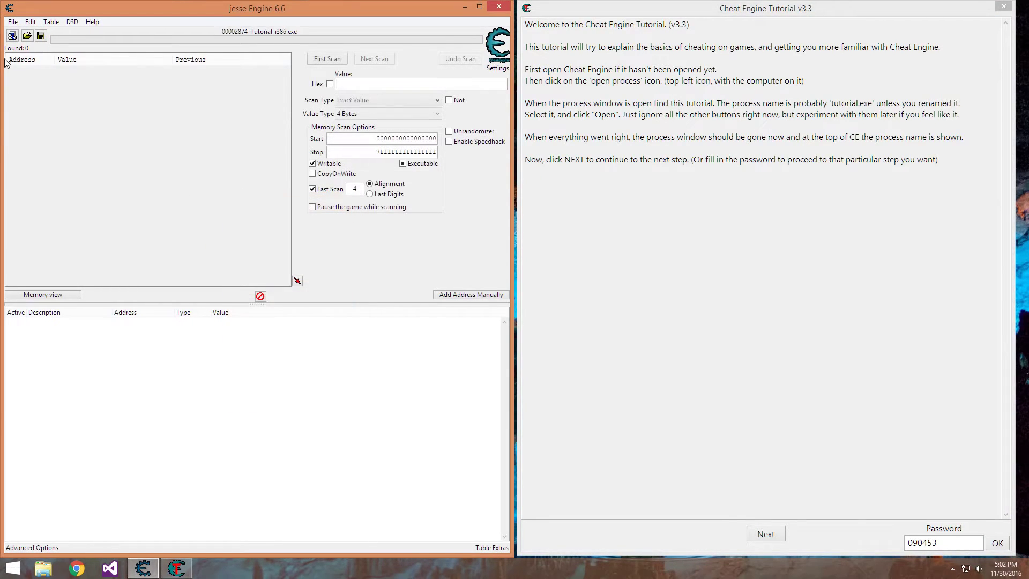
pyautogui.click(12, 36)
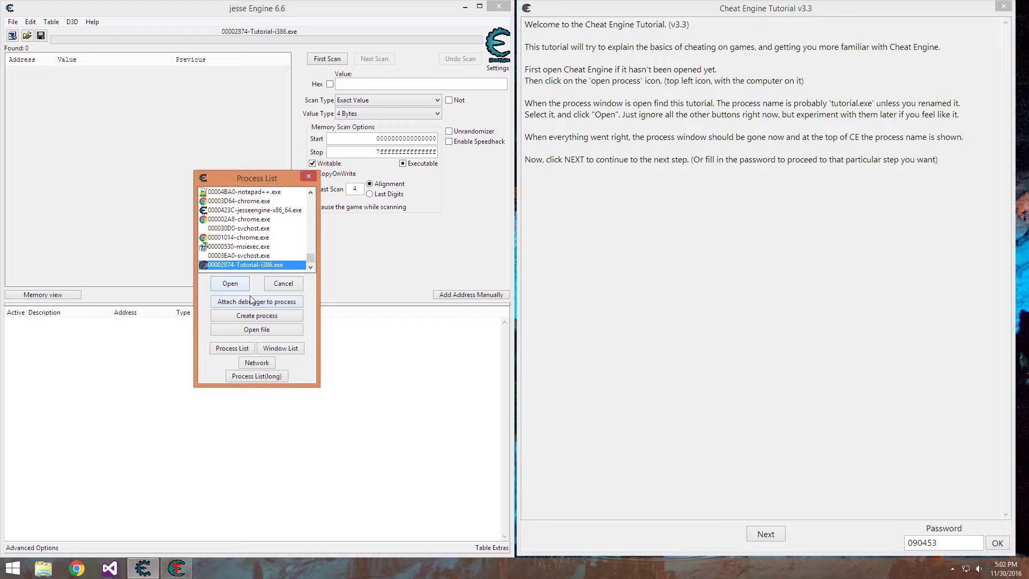
pyautogui.scroll(3, 268, 251)
pyautogui.scroll(-2, 267, 251)
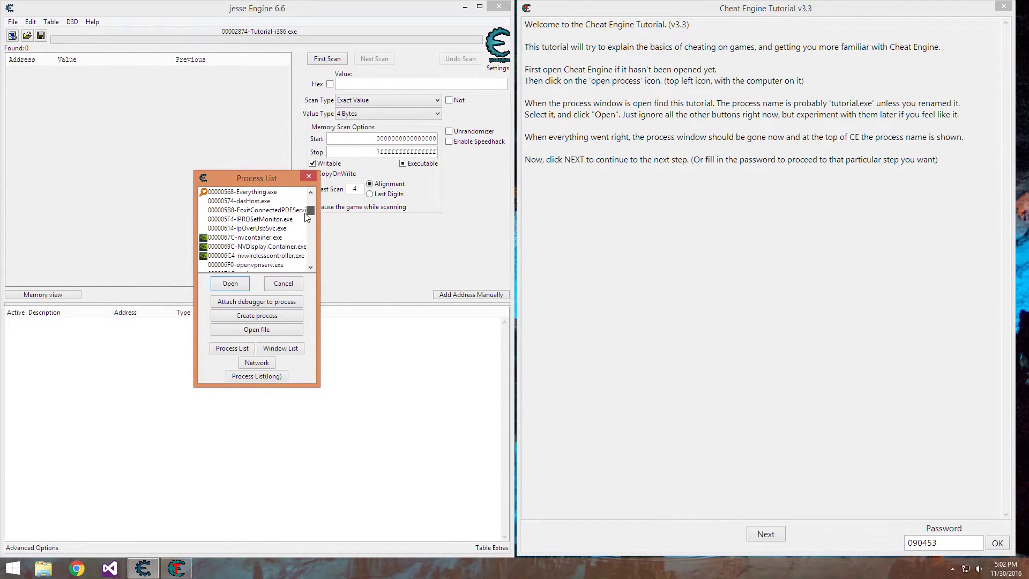
pyautogui.click(240, 284)
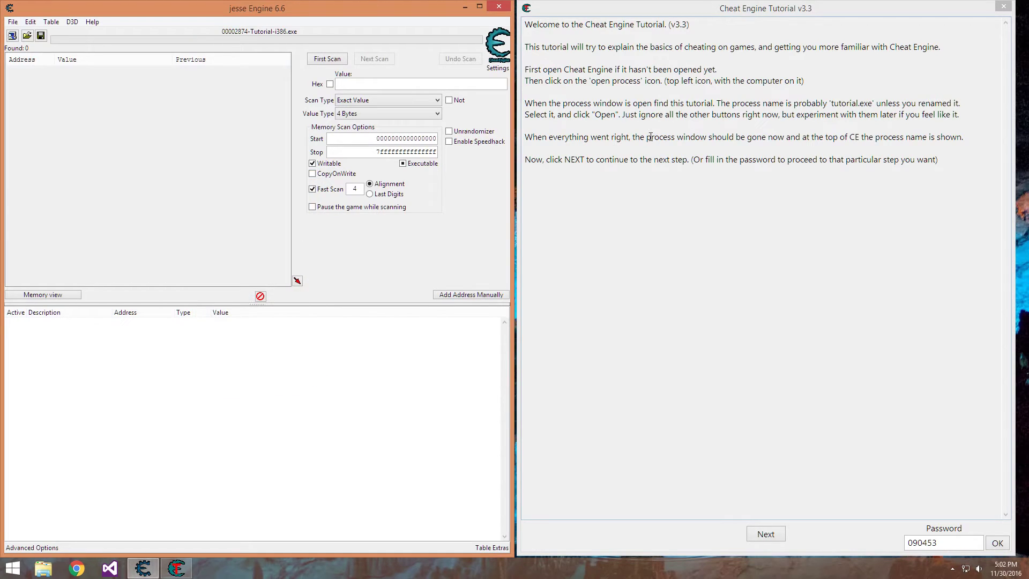
# - Advance the tutorial to Step 2 and read its instructions on exact value scanning
pyautogui.click(636, 170)
pyautogui.click(774, 536)
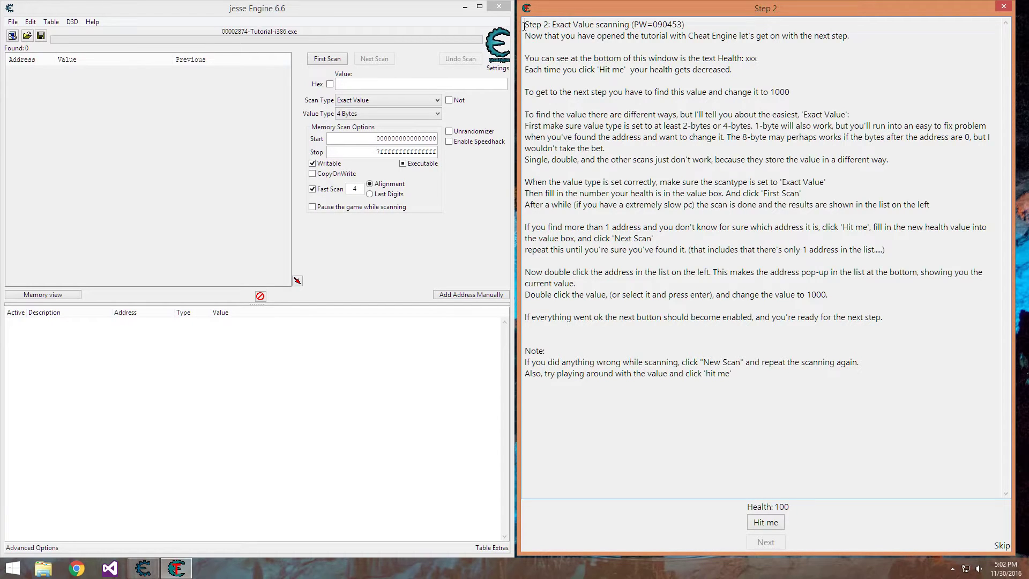
pyautogui.moveTo(524, 24); pyautogui.dragTo(803, 44)
pyautogui.click(857, 70)
pyautogui.click(783, 108)
pyautogui.click(410, 437)
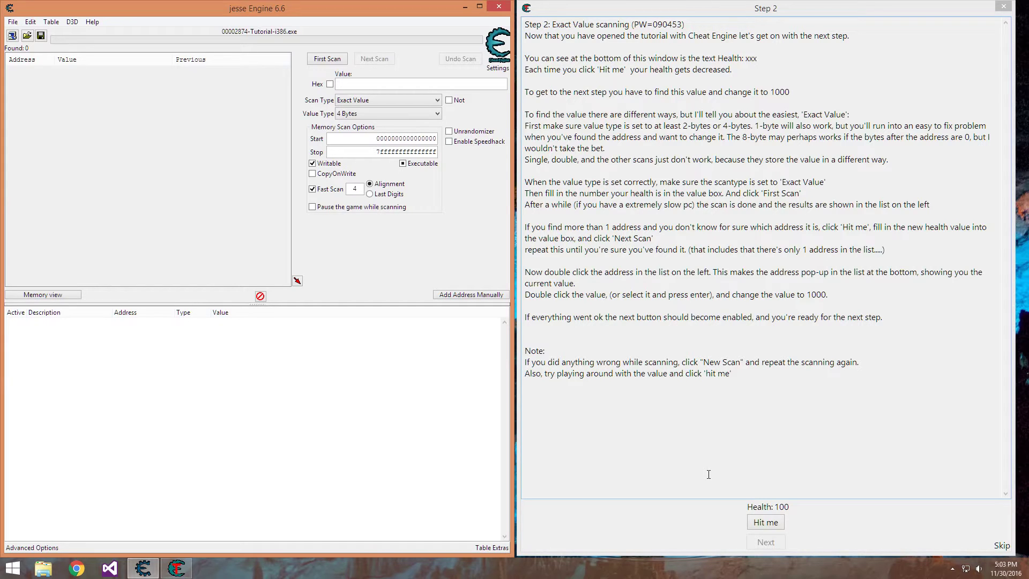
pyautogui.click(669, 430)
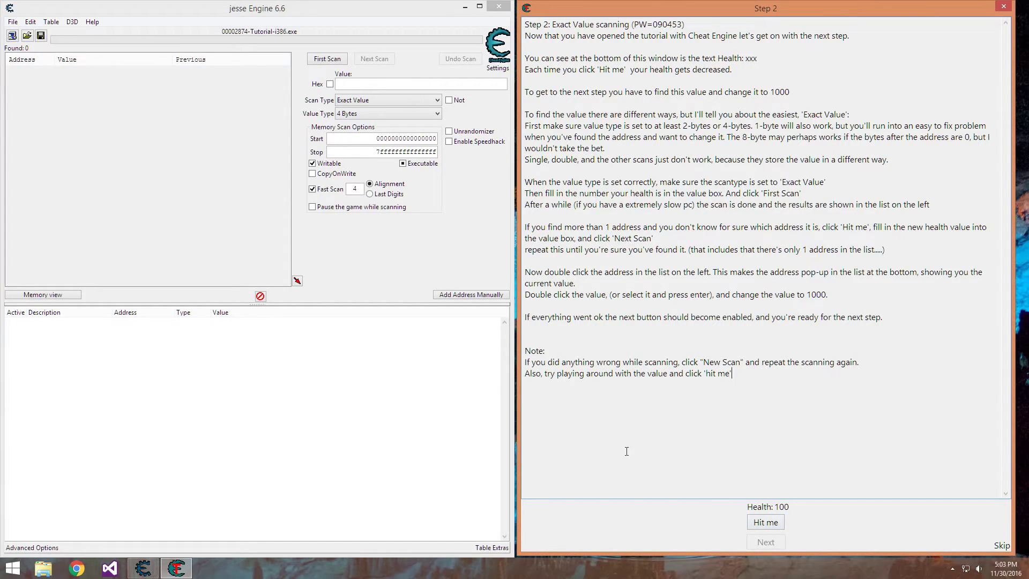
pyautogui.click(408, 258)
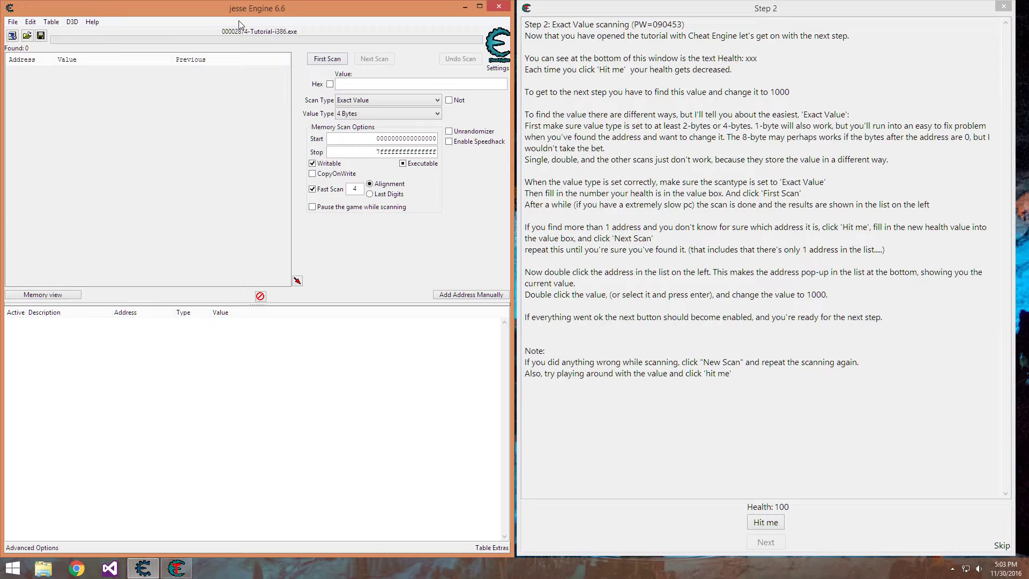
# - Run a first exact-value scan for 100 and look through the addresses found
pyautogui.click(386, 84)
pyautogui.write('100')
pyautogui.press('Return')
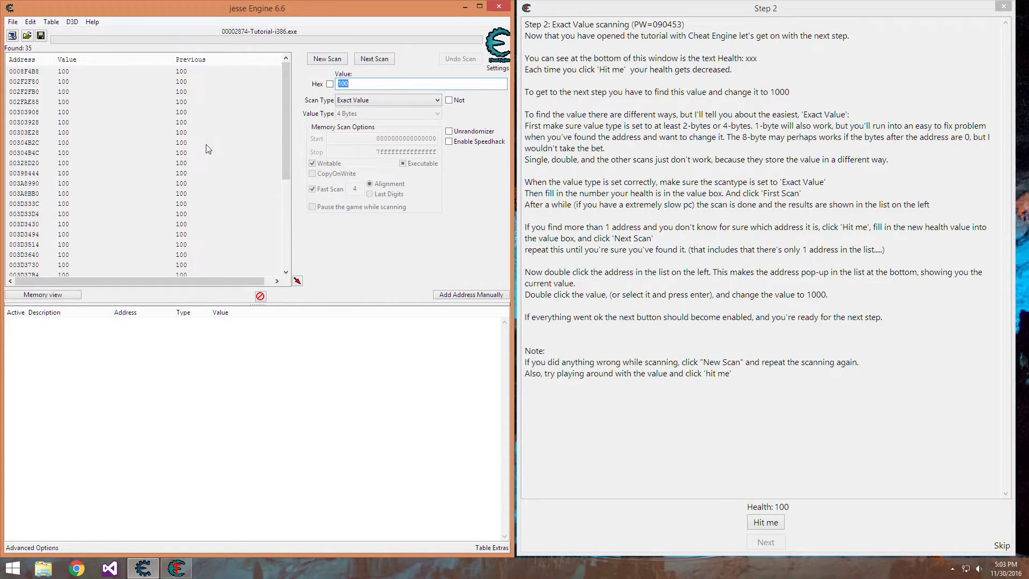
pyautogui.scroll(5, 262, 148)
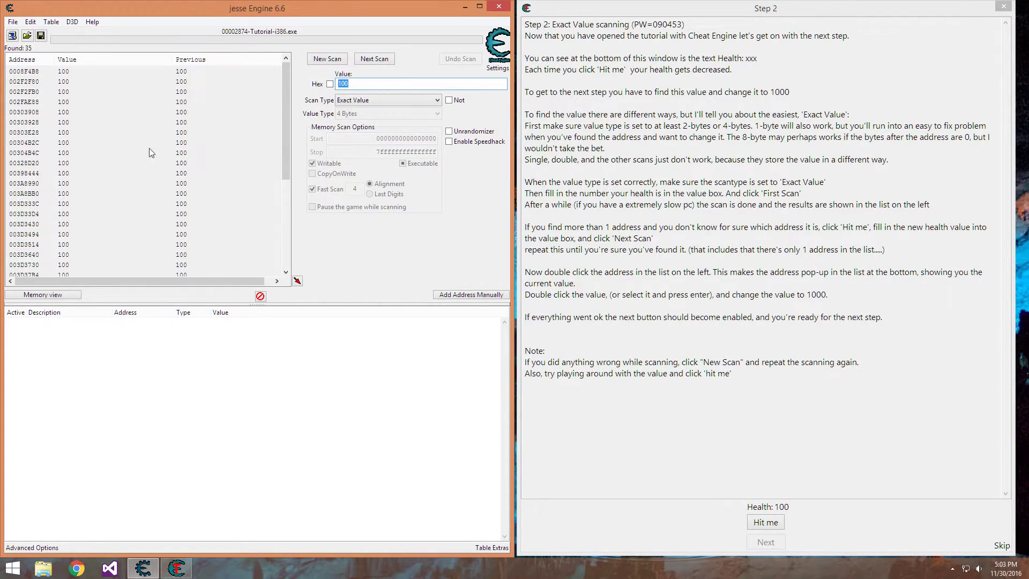
pyautogui.click(26, 72)
pyautogui.scroll(-5, 103, 127)
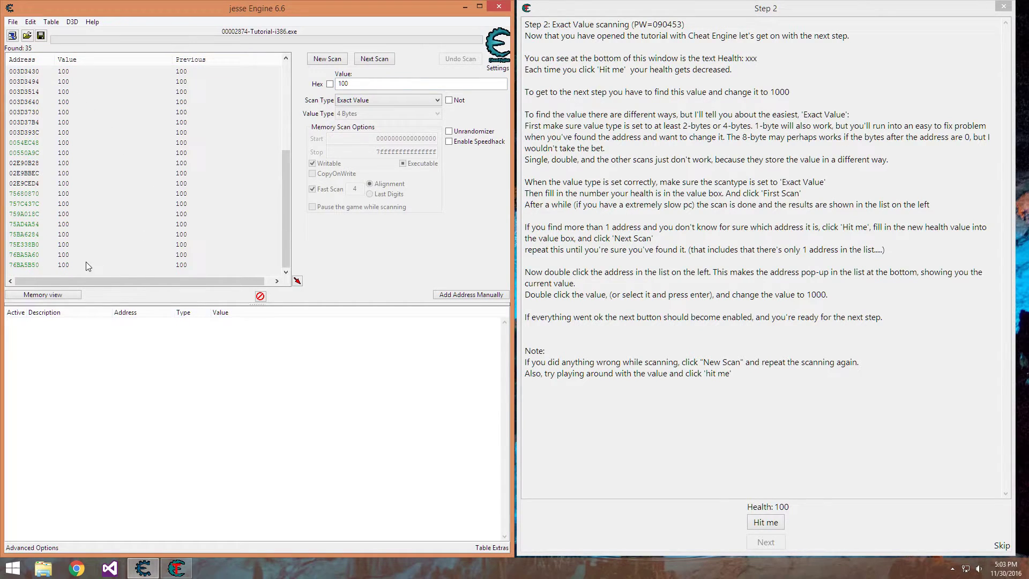
pyautogui.click(75, 265)
pyautogui.scroll(5, 75, 260)
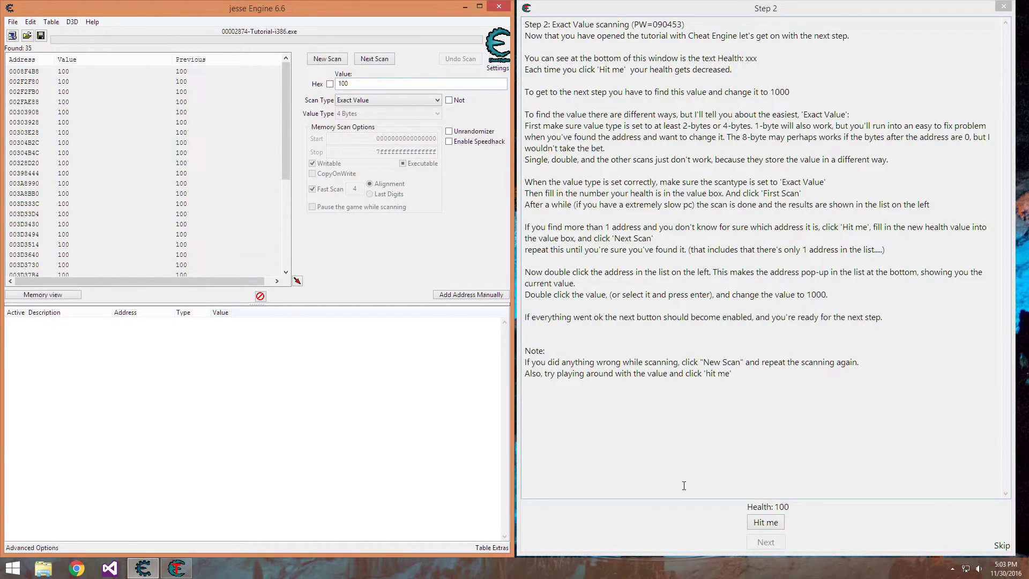
# - Take several hits in the tutorial to lower its health value
pyautogui.click(769, 524)
pyautogui.click(770, 524)
pyautogui.click(770, 524)
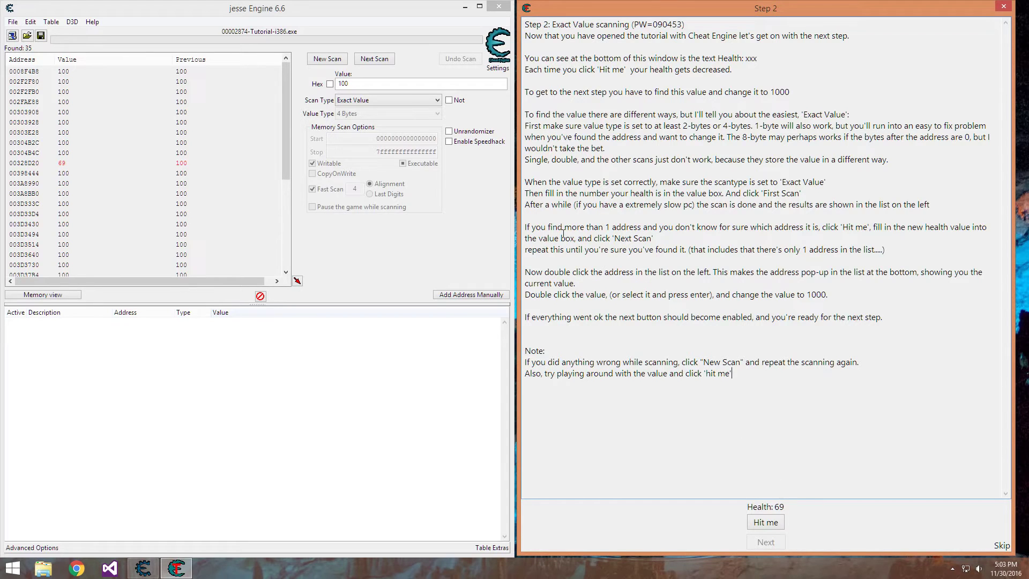
# - Narrow the results with a next scan for the exact value 69
pyautogui.hotkey('alt', 'Tab')
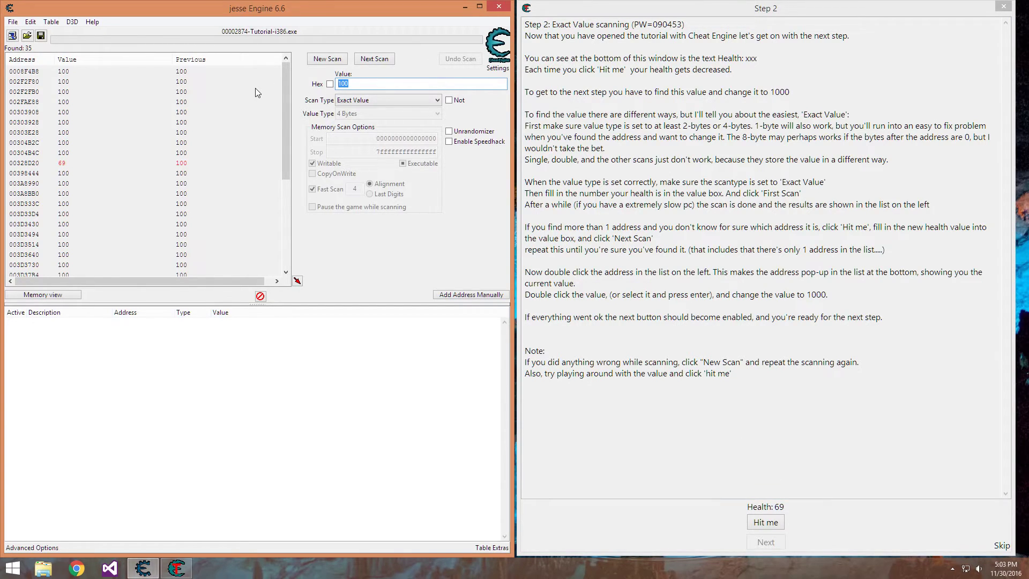
pyautogui.write('69')
pyautogui.click(374, 59)
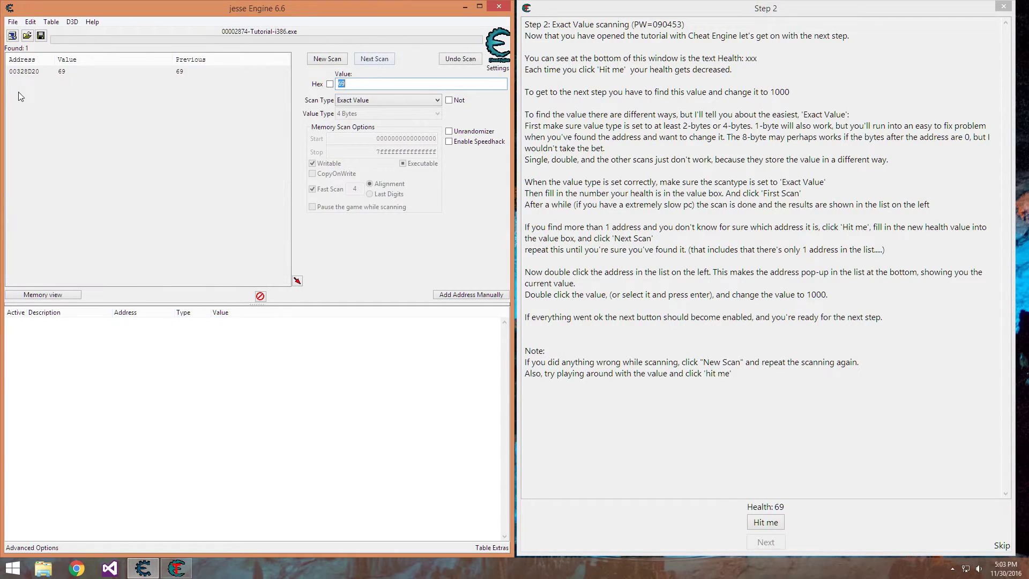
# - Add the remaining scan result, the health address, to the saved address list
pyautogui.click(216, 71)
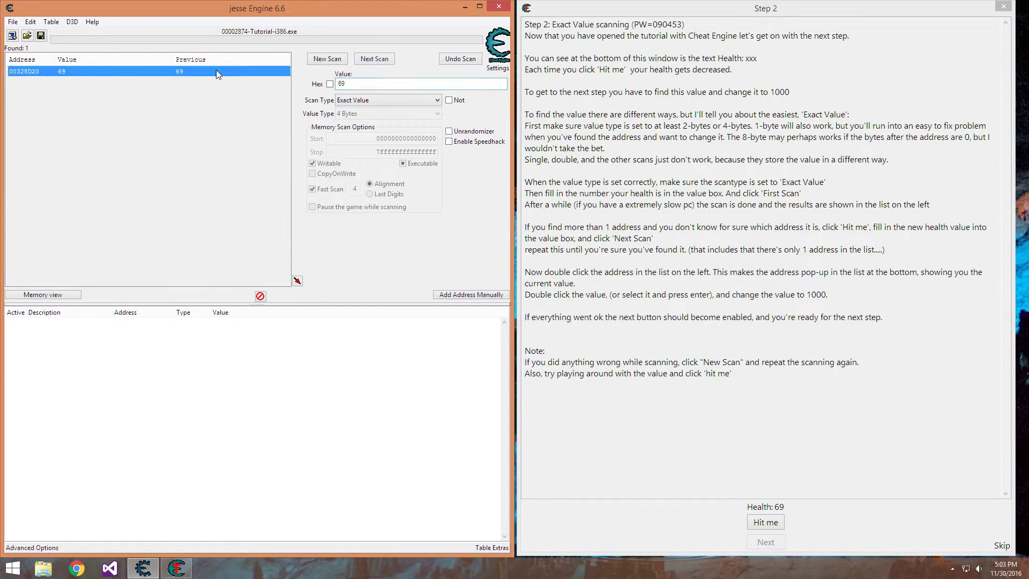
pyautogui.doubleClick(29, 71)
pyautogui.click(63, 133)
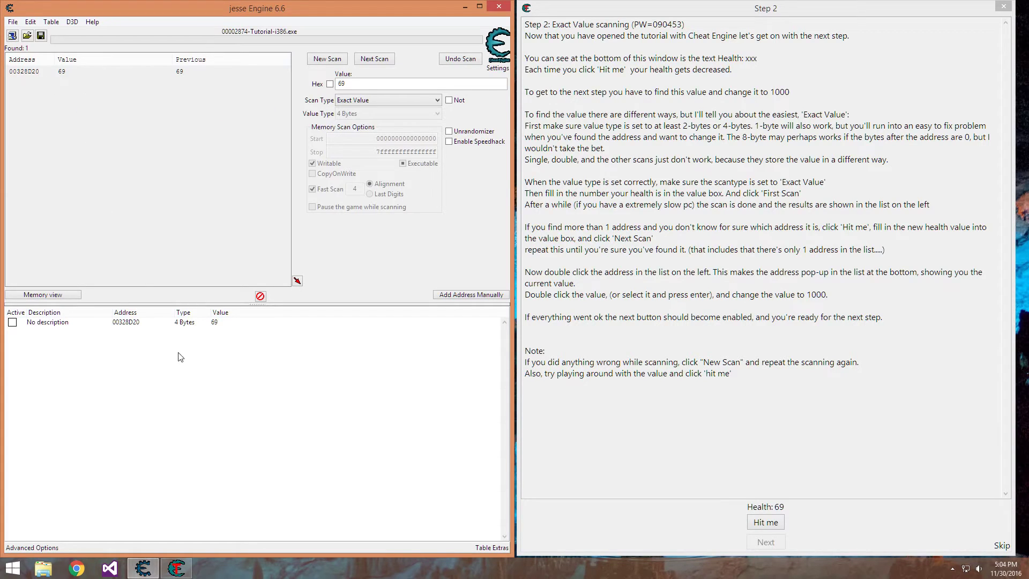
# - Change the value of the saved health address record to 1000 and return to the tutorial window
pyautogui.click(218, 324)
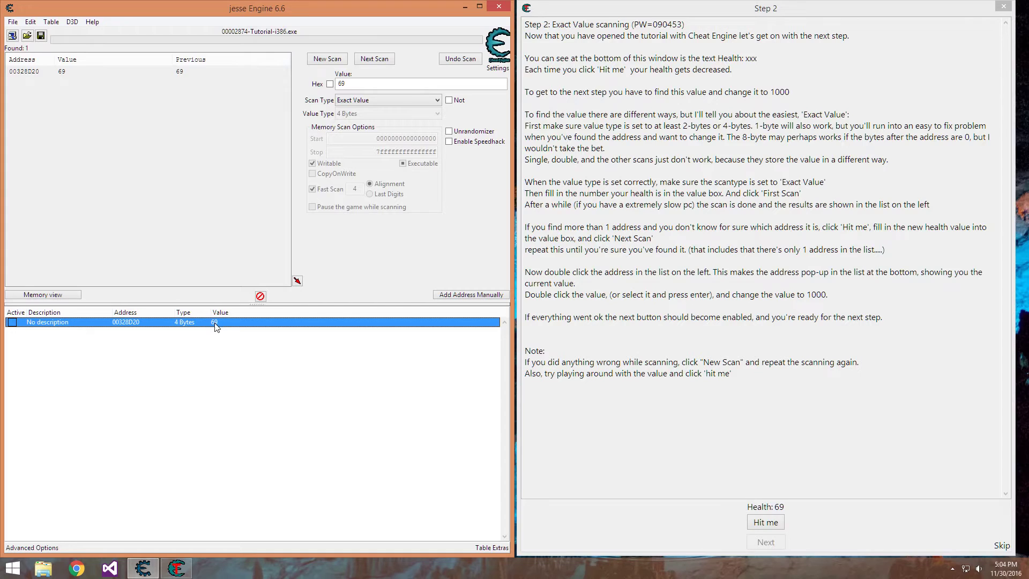
pyautogui.rightClick(217, 320)
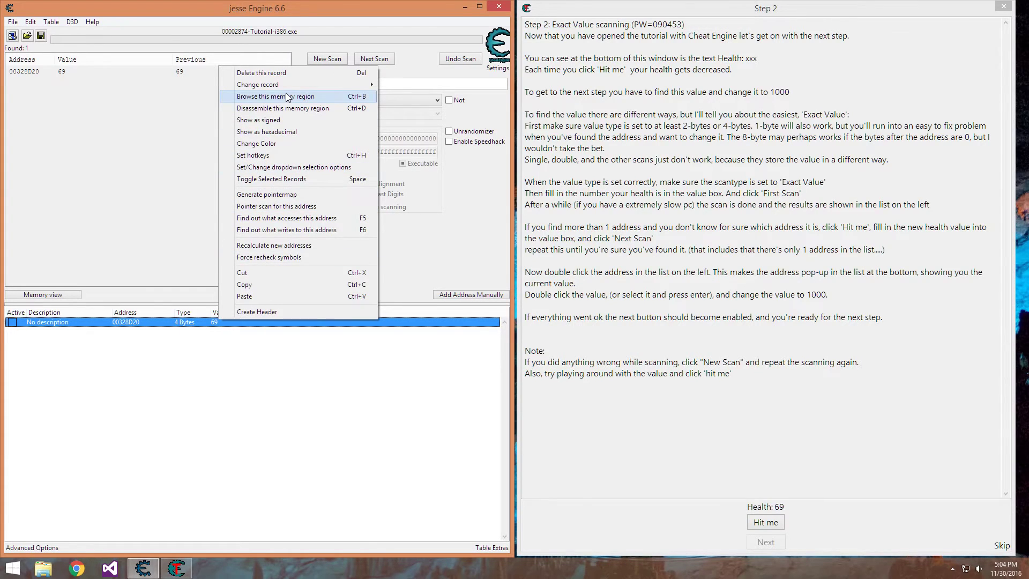
pyautogui.moveTo(292, 86)
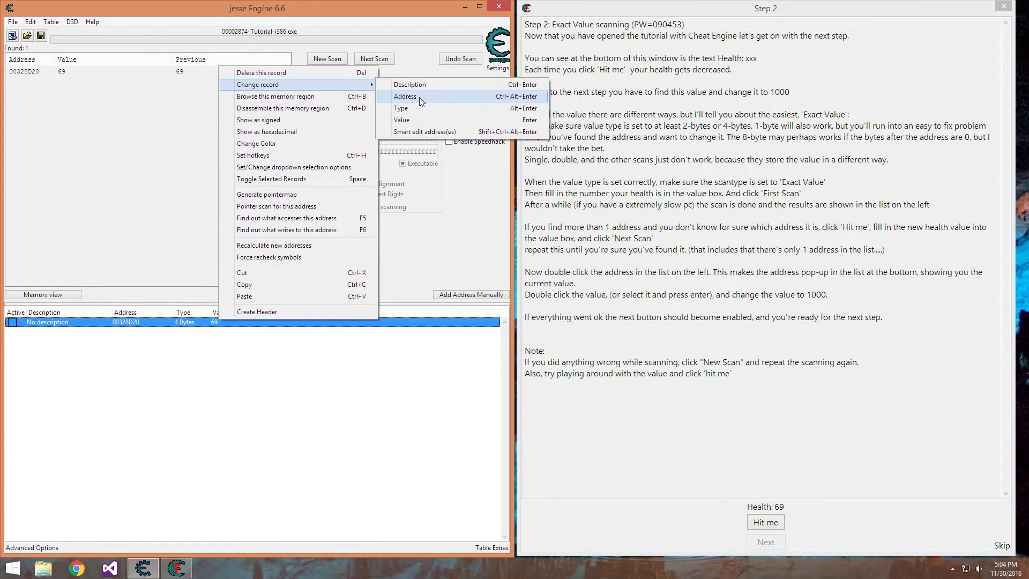
pyautogui.click(513, 120)
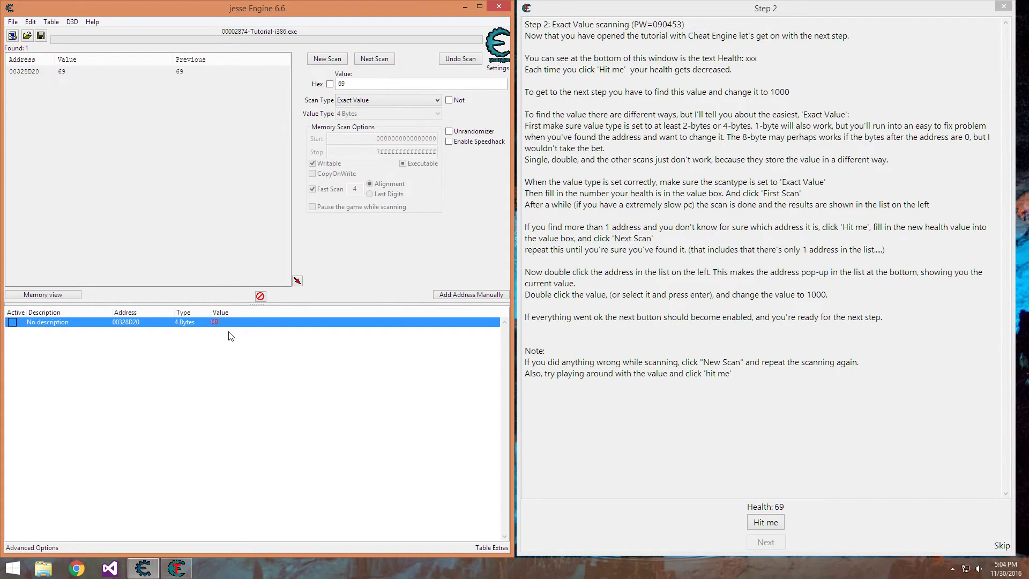
pyautogui.press('End')
pyautogui.press('Return')
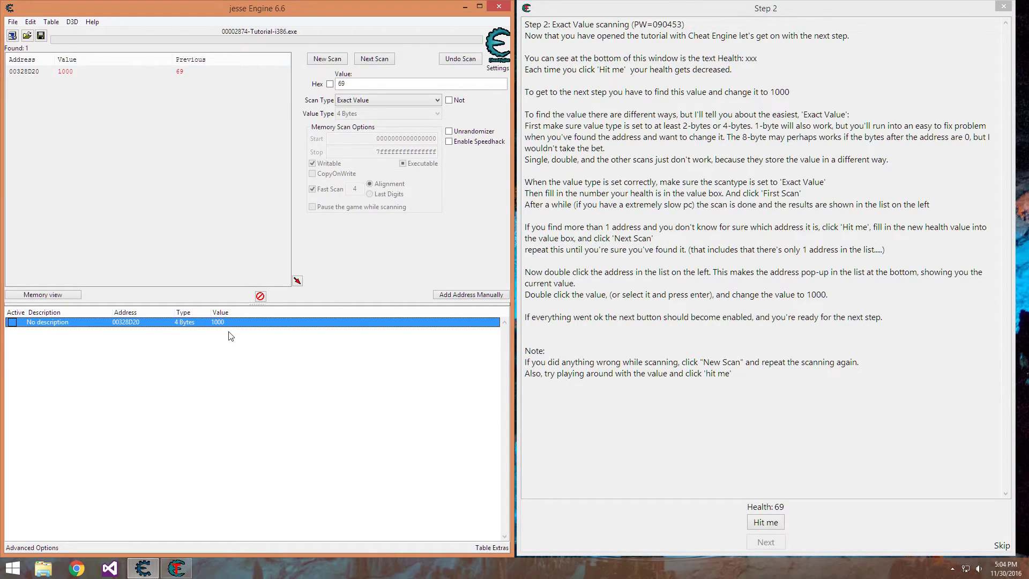
pyautogui.click(784, 472)
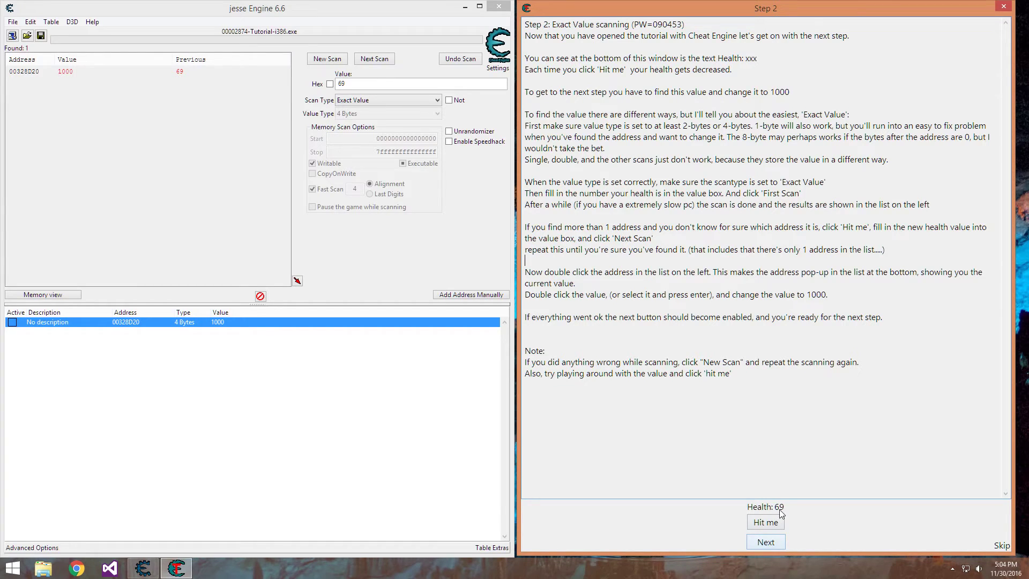
# - Take a few hits in the tutorial to test the edited health value of 1000
pyautogui.click(765, 523)
pyautogui.click(767, 524)
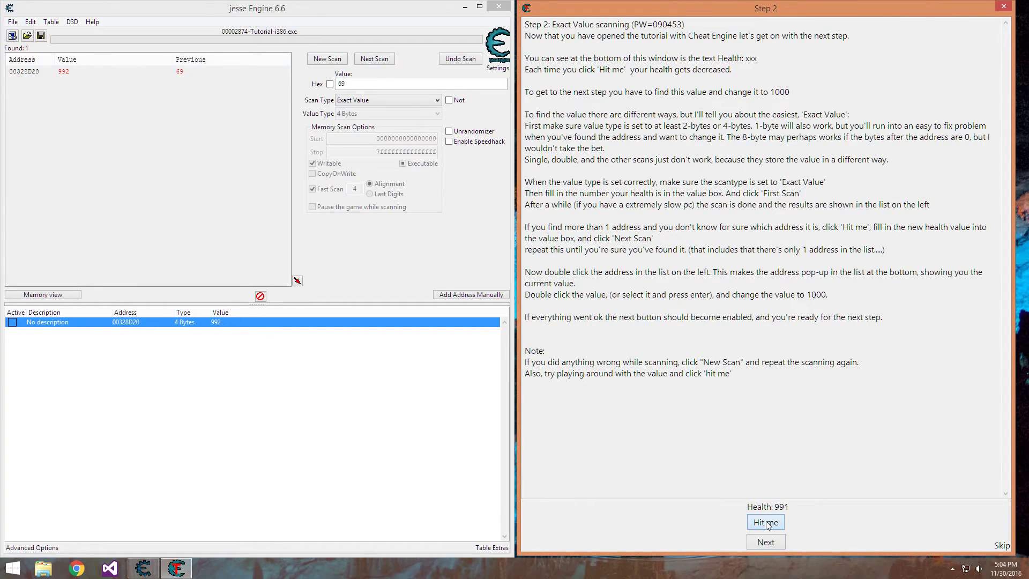
pyautogui.click(768, 524)
pyautogui.doubleClick(221, 322)
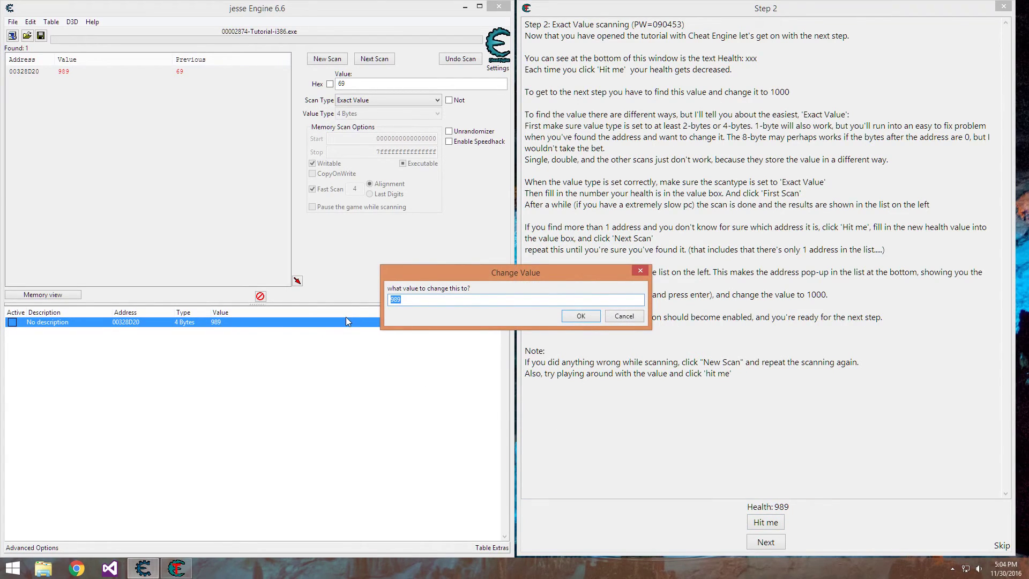
pyautogui.write('99999797979797')
pyautogui.press('Return')
# - Take a long series of hits in the tutorial to lower the very large health value
pyautogui.click(772, 524)
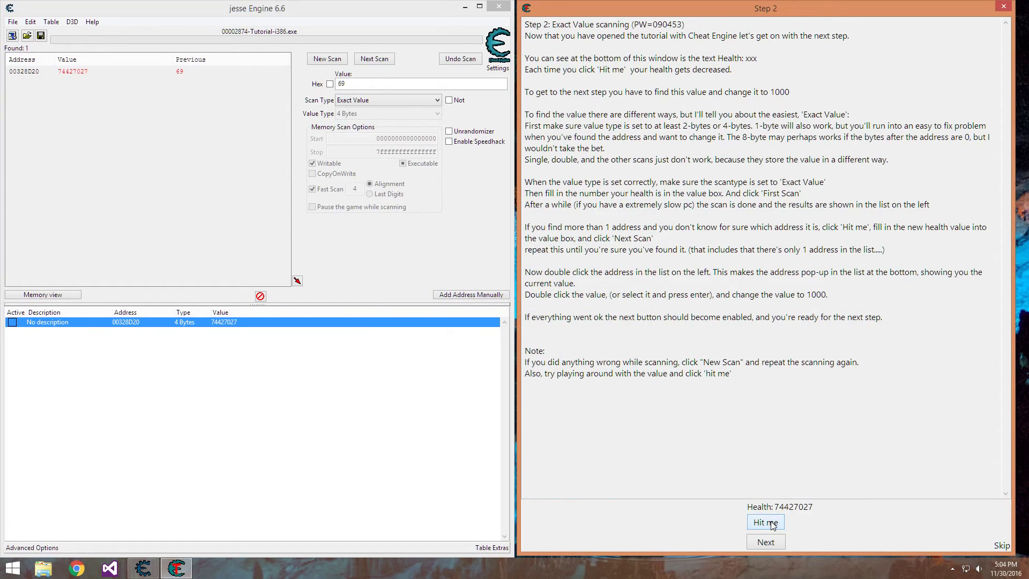
pyautogui.click(768, 525)
pyautogui.click(768, 524)
pyautogui.click(767, 524)
pyautogui.click(768, 524)
pyautogui.click(767, 524)
pyautogui.click(767, 524)
pyautogui.click(767, 525)
pyautogui.click(767, 528)
pyautogui.click(765, 528)
pyautogui.click(764, 529)
# - Change the value of the saved health address record to the negative number -4453
pyautogui.click(230, 327)
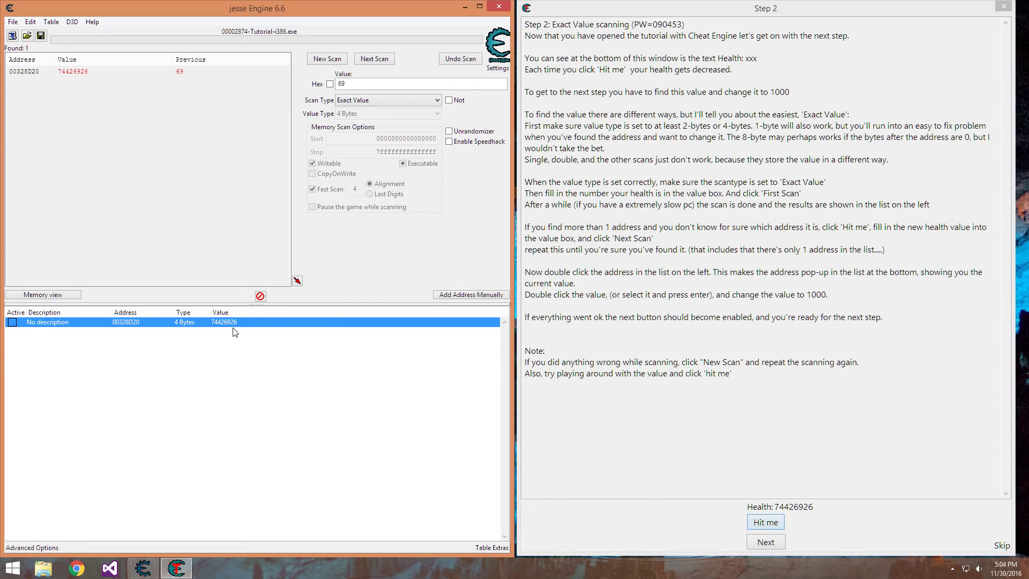
pyautogui.doubleClick(230, 326)
pyautogui.write('-4453')
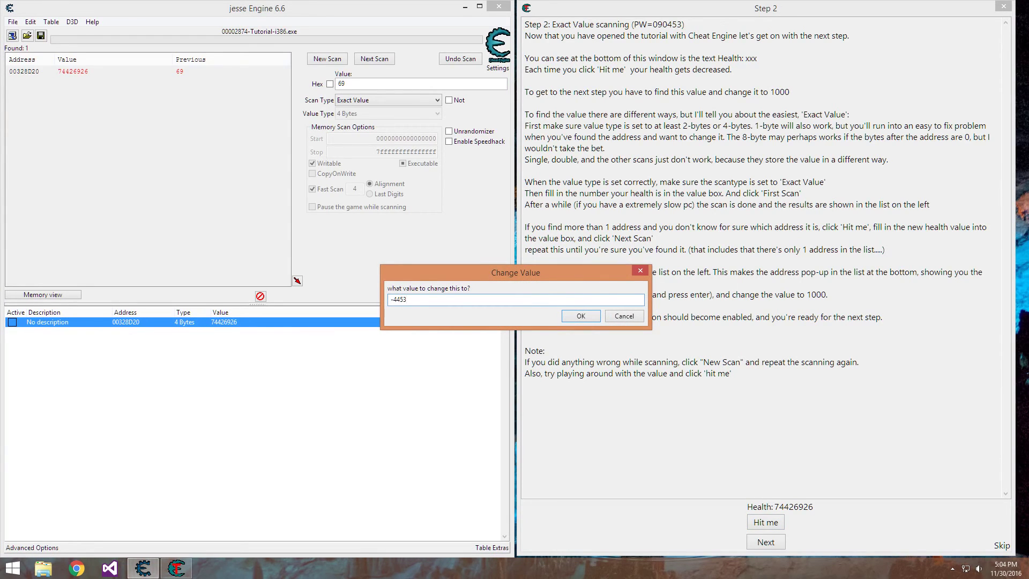
pyautogui.press('Return')
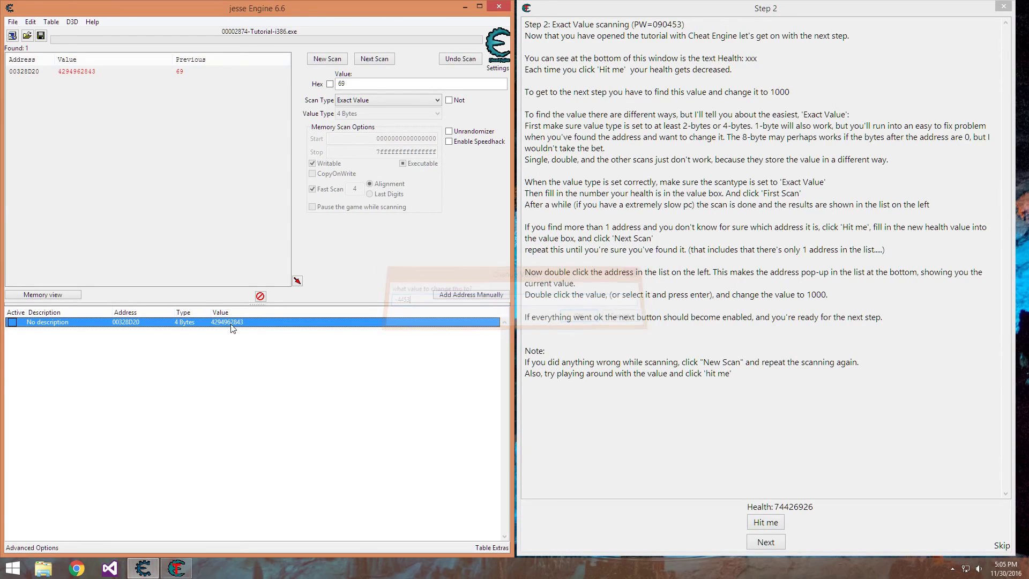
# - Take one hit in the tutorial at the negative health value and dismiss the death message
pyautogui.click(780, 522)
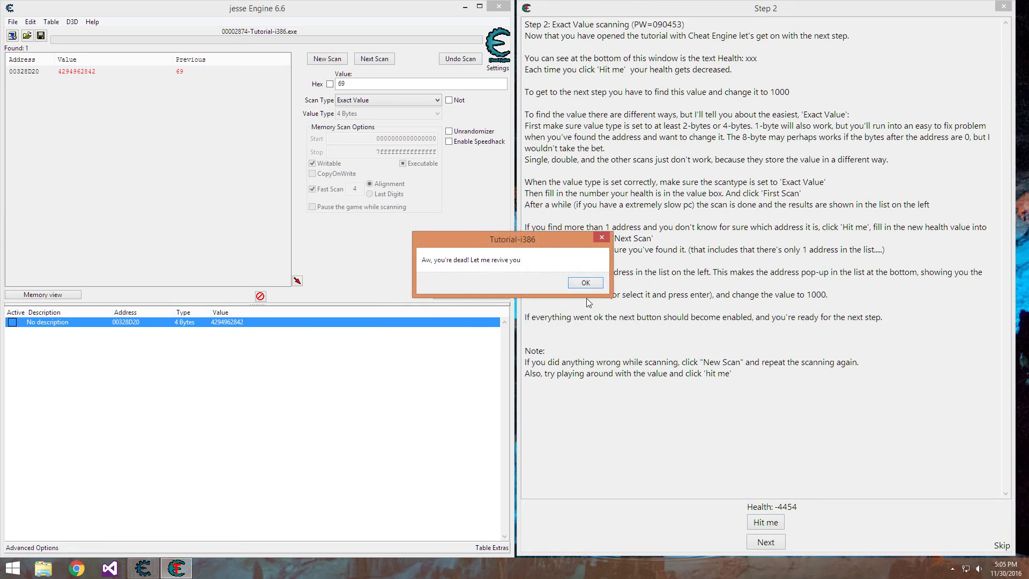
pyautogui.moveTo(479, 249); pyautogui.dragTo(755, 248)
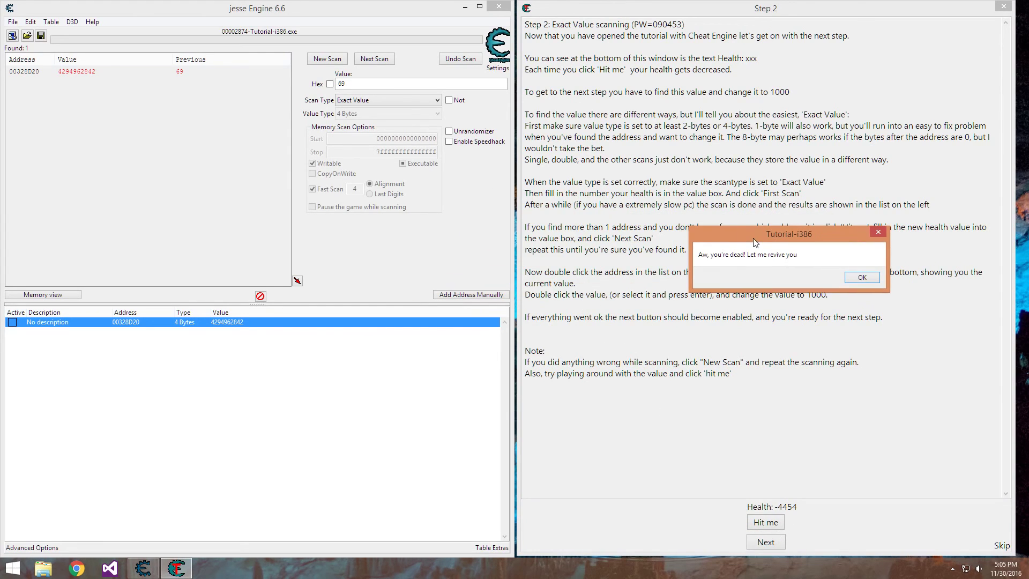
pyautogui.click(858, 277)
# - Take another hit after being revived and advance the tutorial to Step 3
pyautogui.click(774, 521)
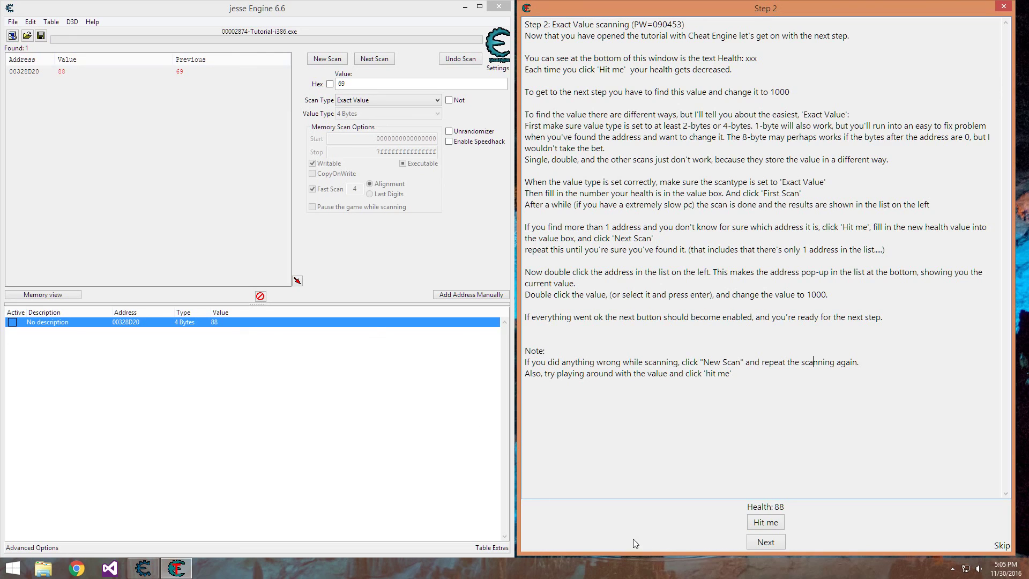
pyautogui.click(774, 541)
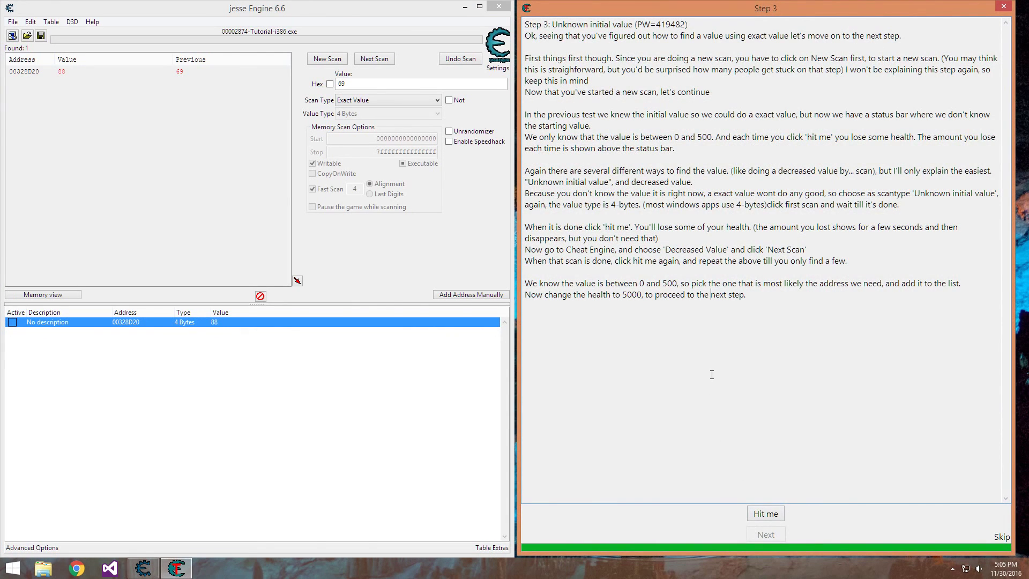